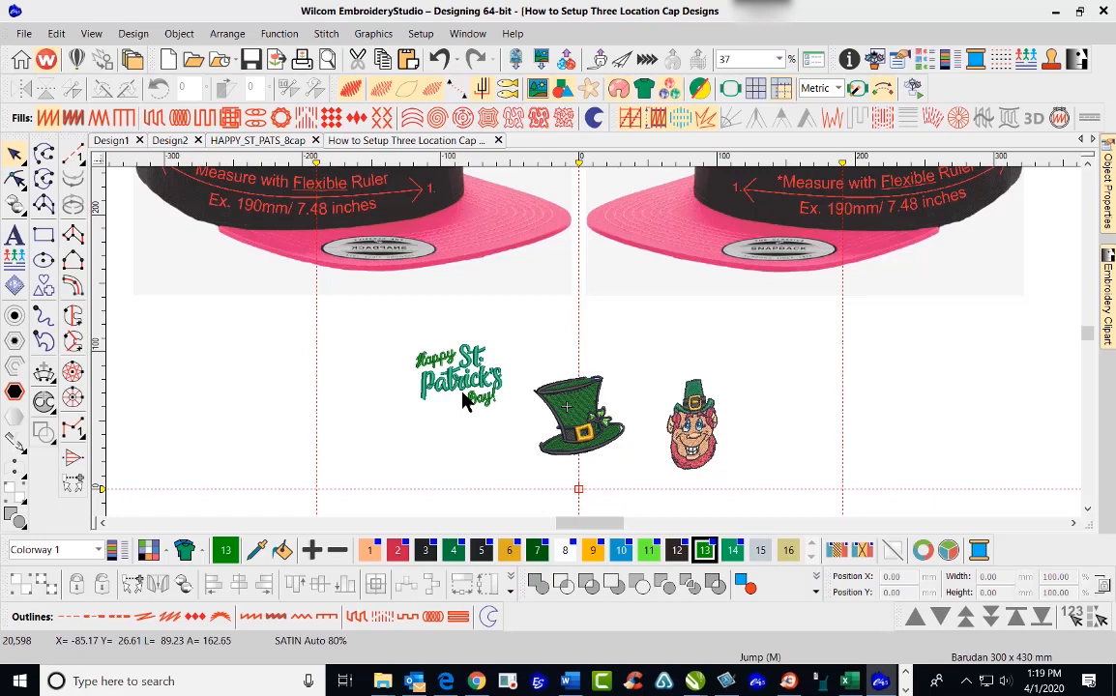
{"action": "left_click_drag", "start_coordinate": [403, 339], "coordinate": [514, 436]}
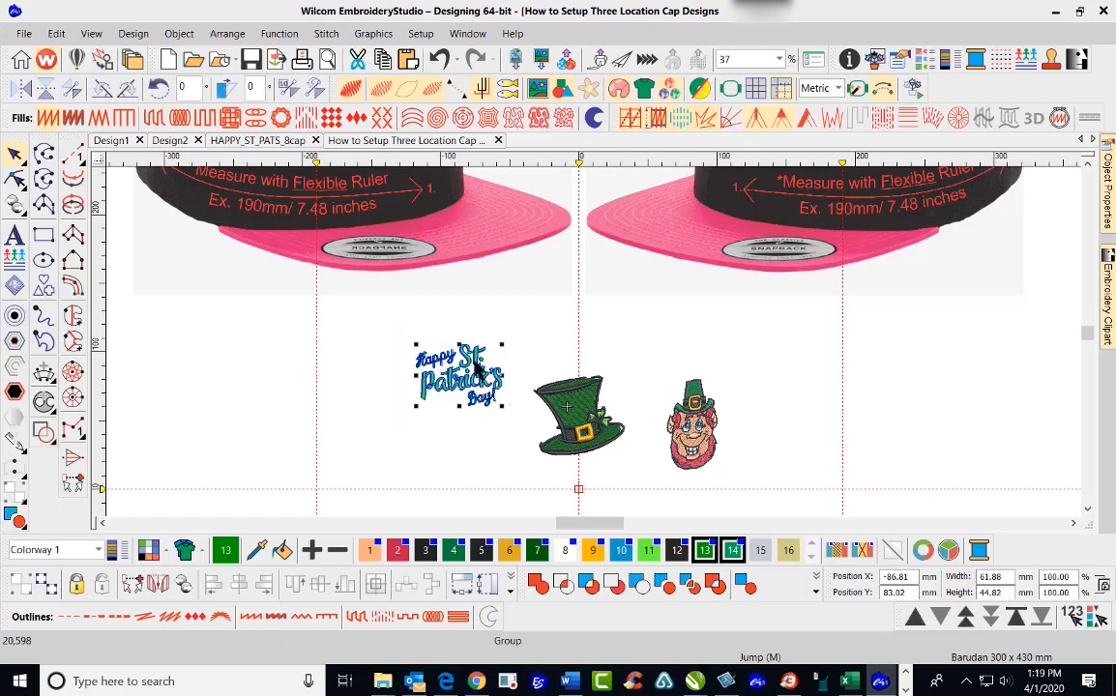
{"action": "left_click", "coordinate": [228, 36]}
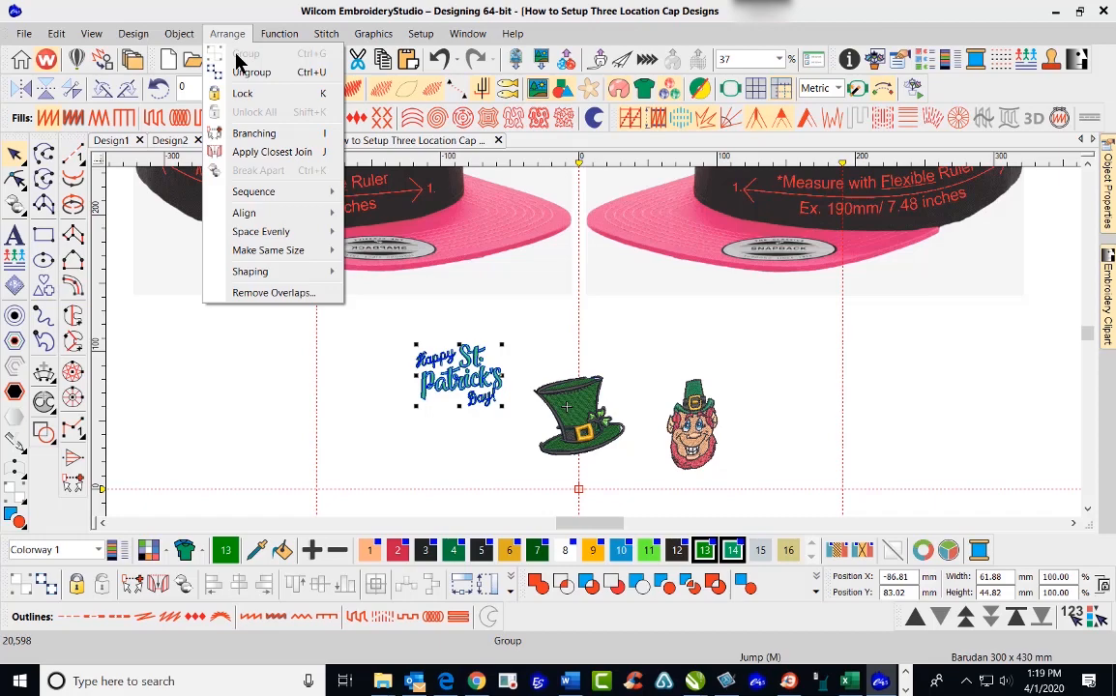
{"action": "left_click", "coordinate": [326, 407]}
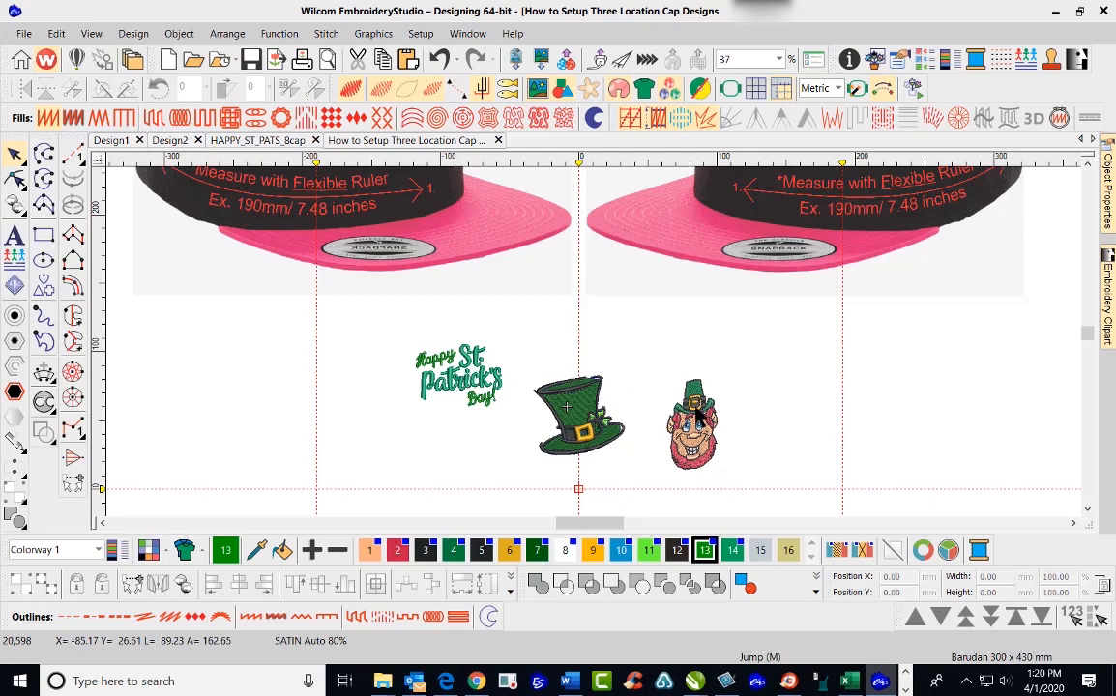
{"action": "left_click", "coordinate": [600, 389]}
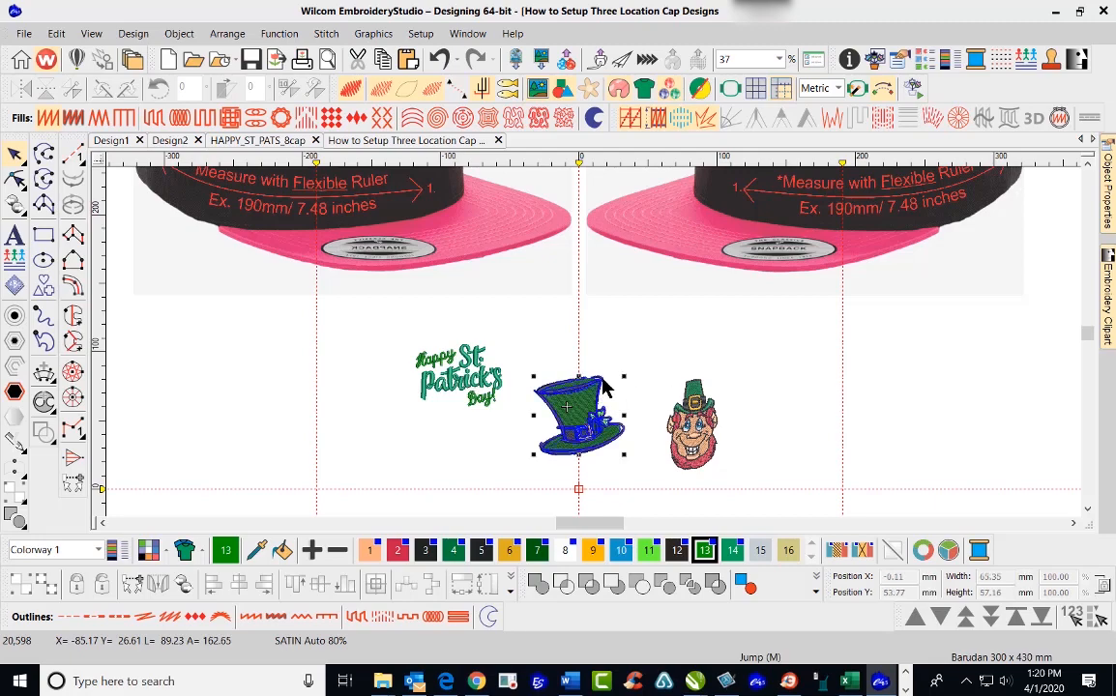
{"action": "left_click", "coordinate": [633, 327]}
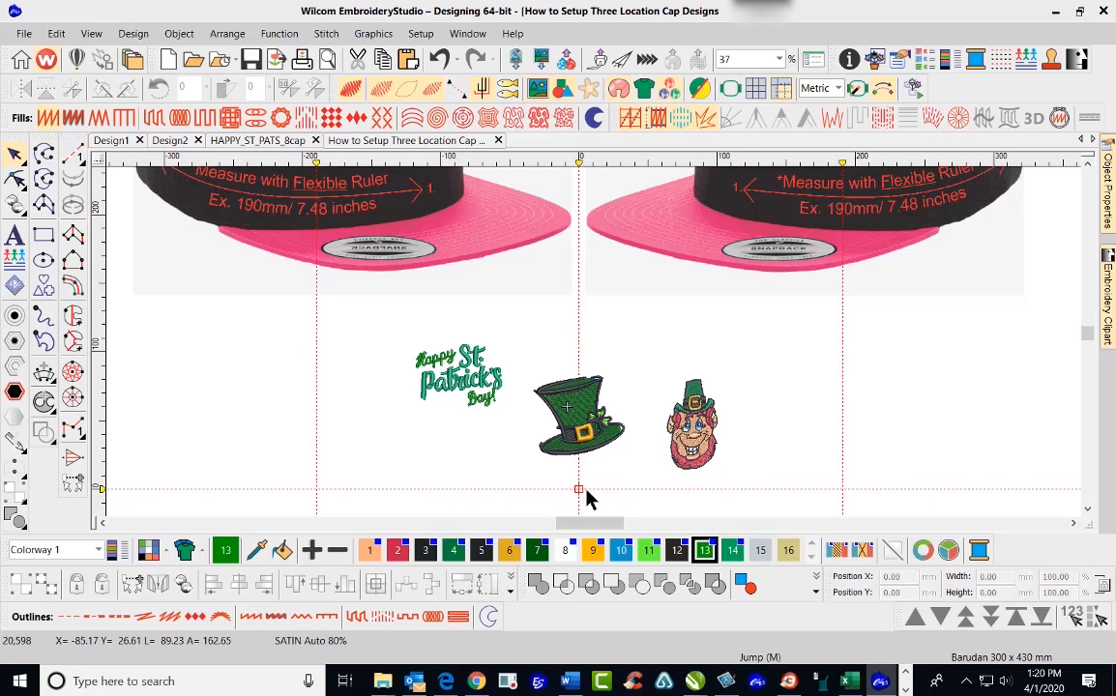
Step: Position the green hat design at X 0 mm and Y 0 mm
{"action": "left_click", "coordinate": [583, 450]}
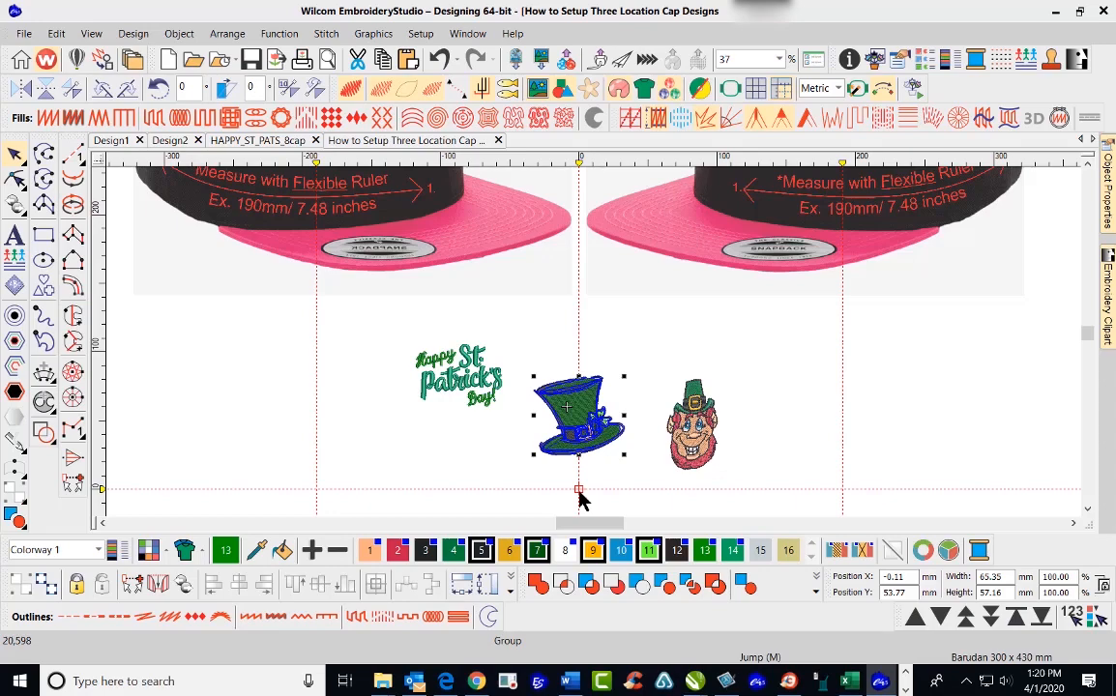
{"action": "double_click", "coordinate": [912, 577]}
{"action": "type", "text": "00"}
{"action": "key", "text": "Tab"}
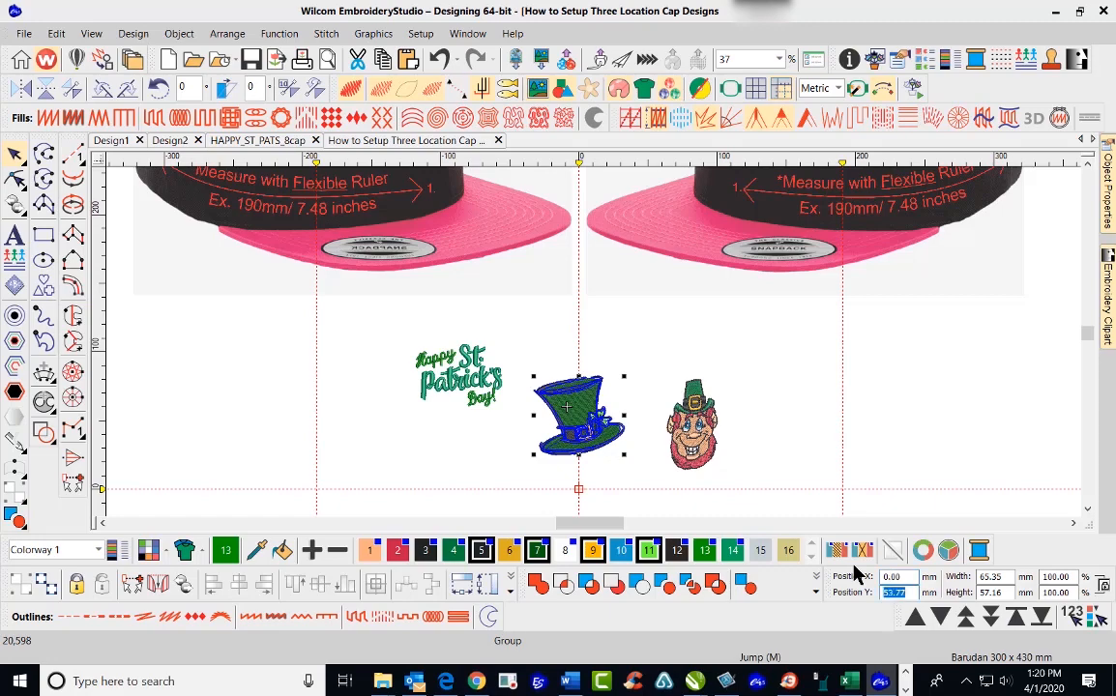
{"action": "type", "text": "0"}
{"action": "key", "text": "Return"}
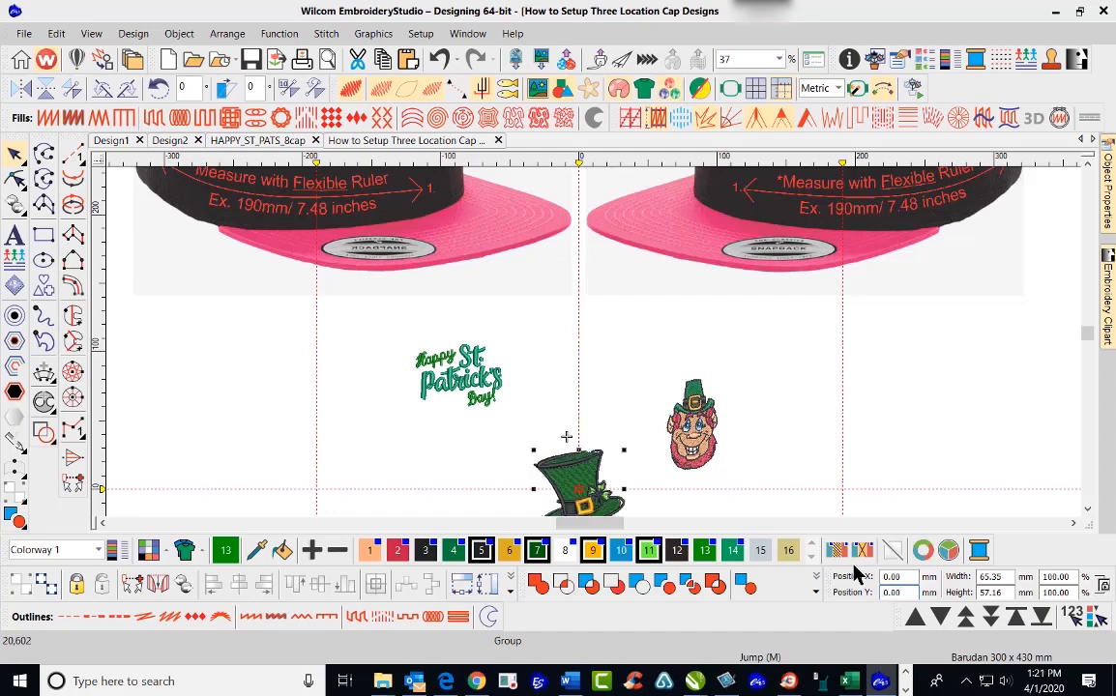
Step: Position the leprechaun head design at X 190 mm and Y 0 mm, on the vertical guide
{"action": "left_click", "coordinate": [1087, 509]}
{"action": "left_click", "coordinate": [1087, 511]}
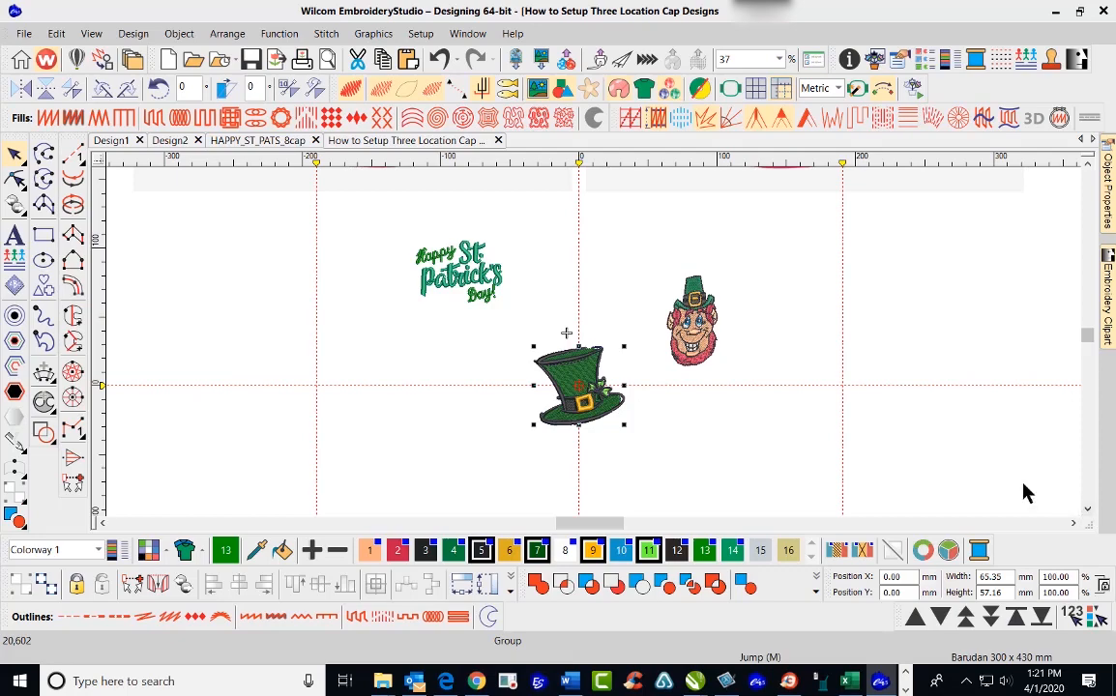
{"action": "scroll", "coordinate": [1090, 343], "scroll_direction": "up", "scroll_amount": 1}
{"action": "scroll", "coordinate": [1090, 346], "scroll_direction": "up", "scroll_amount": 3}
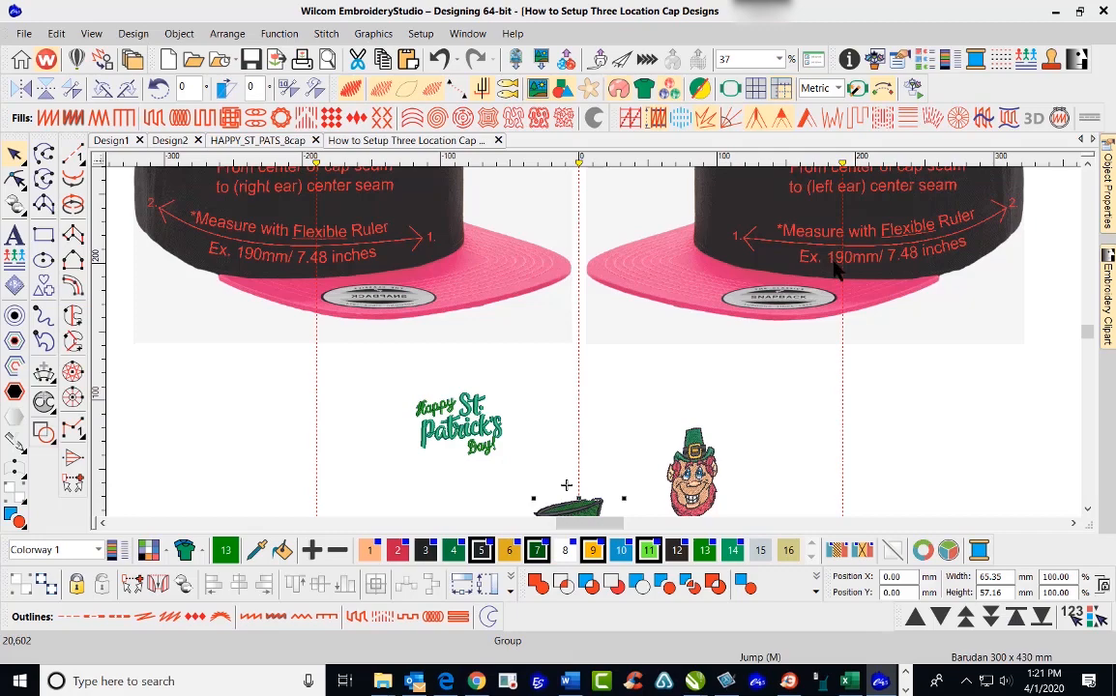
{"action": "left_click", "coordinate": [1087, 510]}
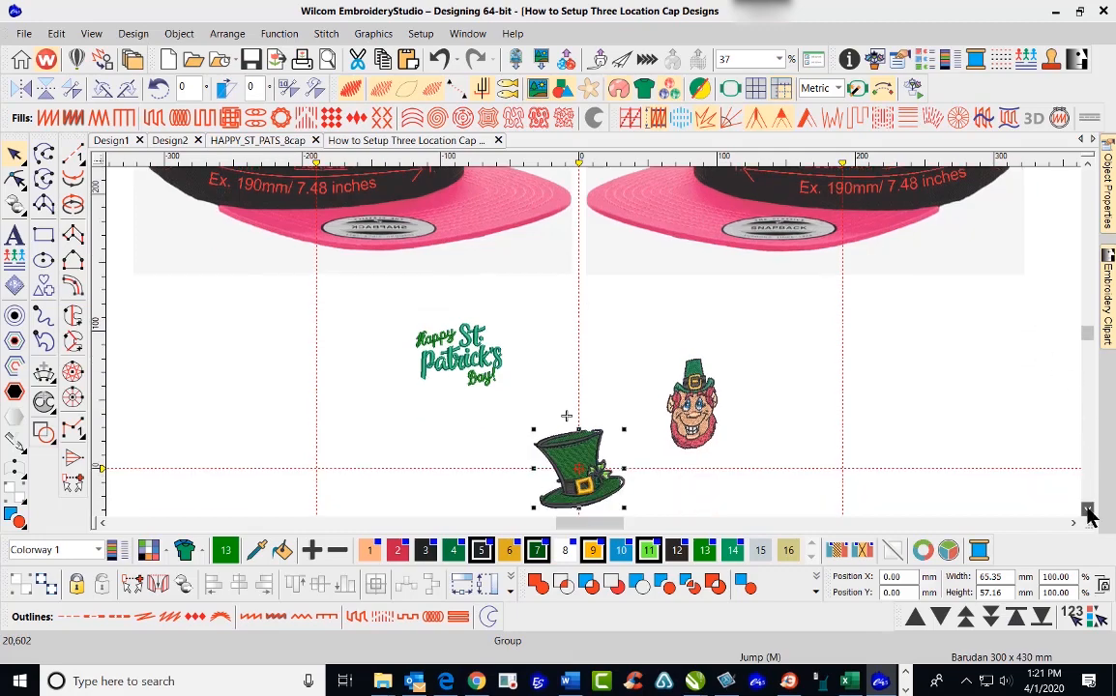
{"action": "left_click", "coordinate": [705, 372]}
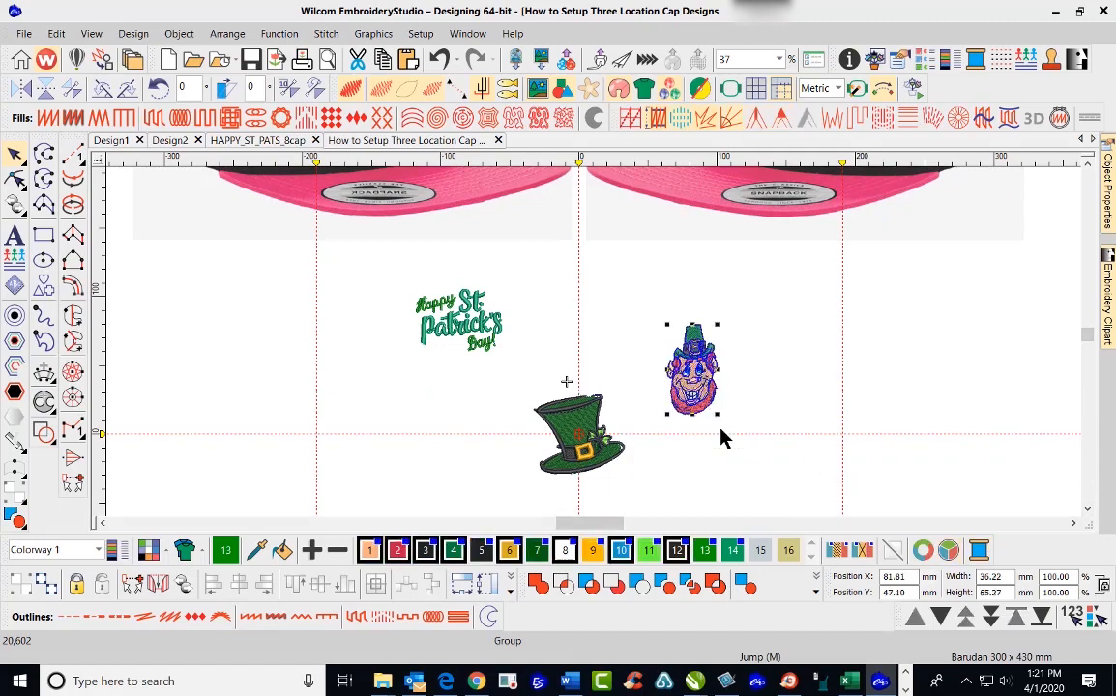
{"action": "left_click", "coordinate": [882, 594]}
{"action": "type", "text": "0"}
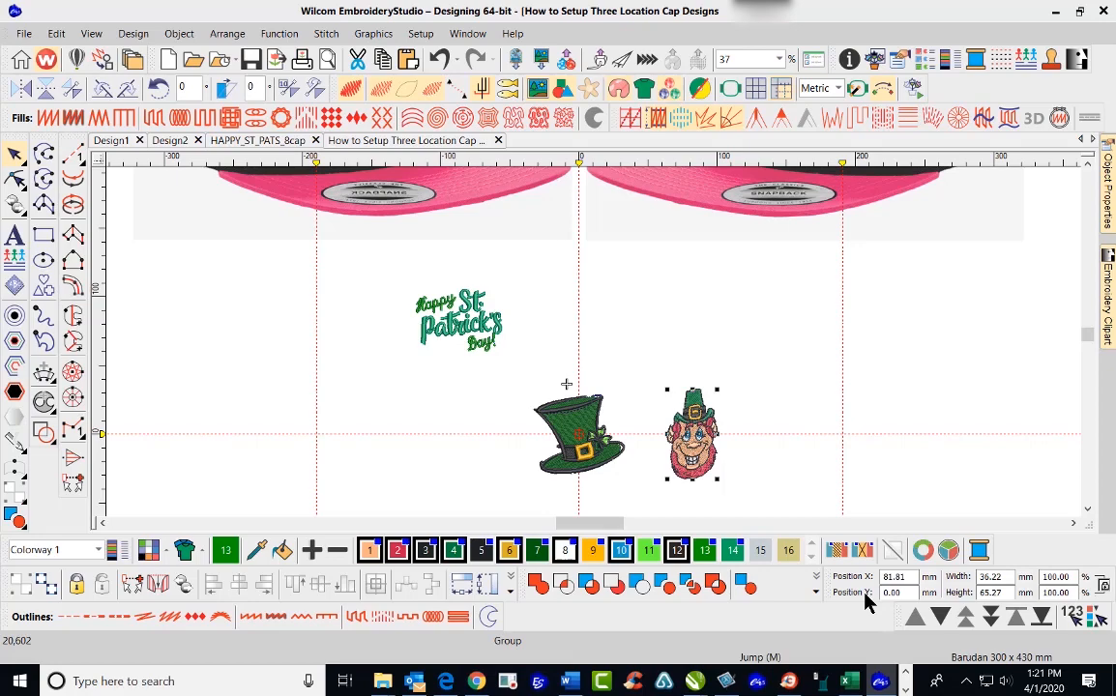
{"action": "left_click", "coordinate": [1087, 166]}
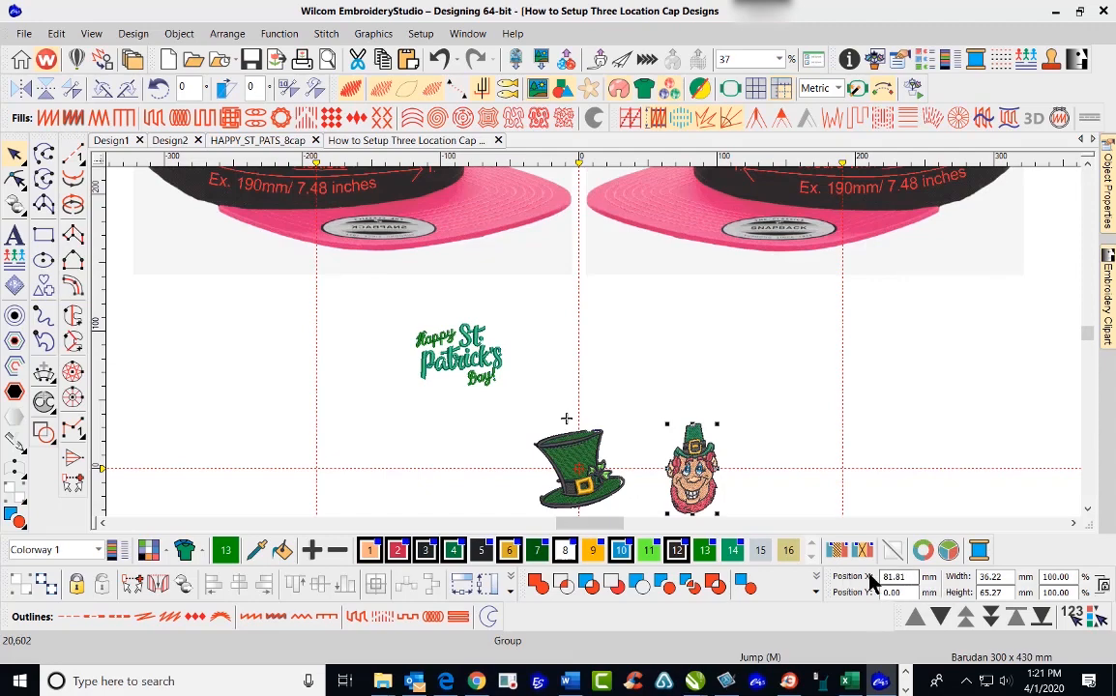
{"action": "left_click_drag", "start_coordinate": [916, 578], "coordinate": [860, 578]}
{"action": "type", "text": "190"}
{"action": "key", "text": "Return"}
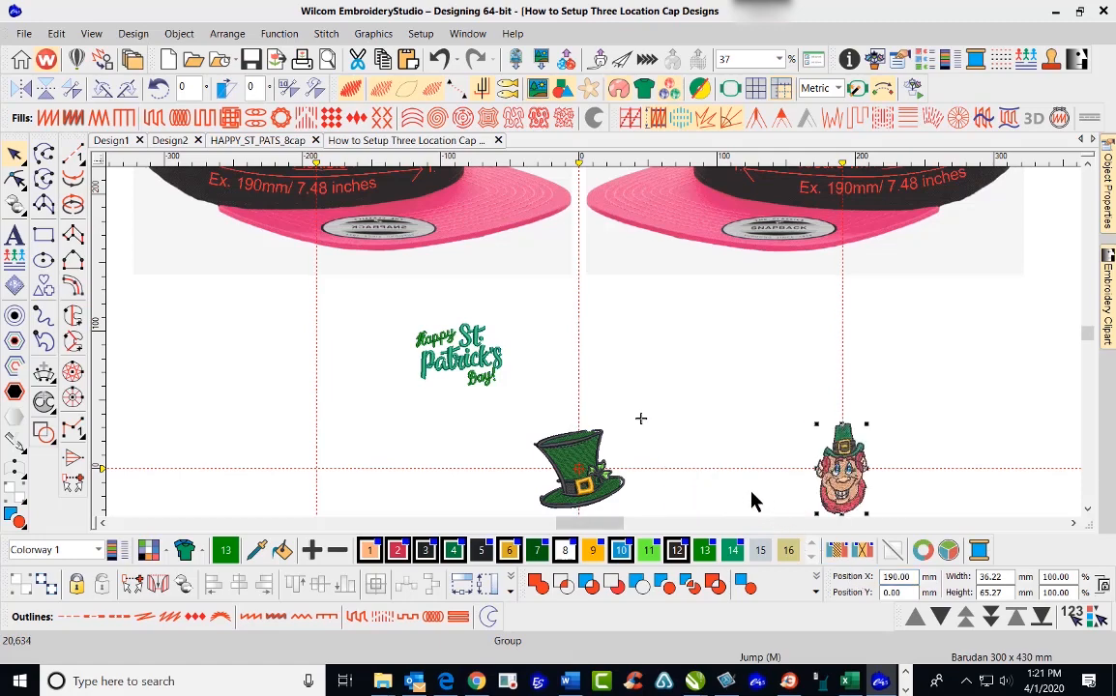
Step: Position the "Happy St. Patrick's Day!" lettering at X -190 mm and Y 0 mm, on the opposite vertical guide
{"action": "left_click", "coordinate": [454, 357]}
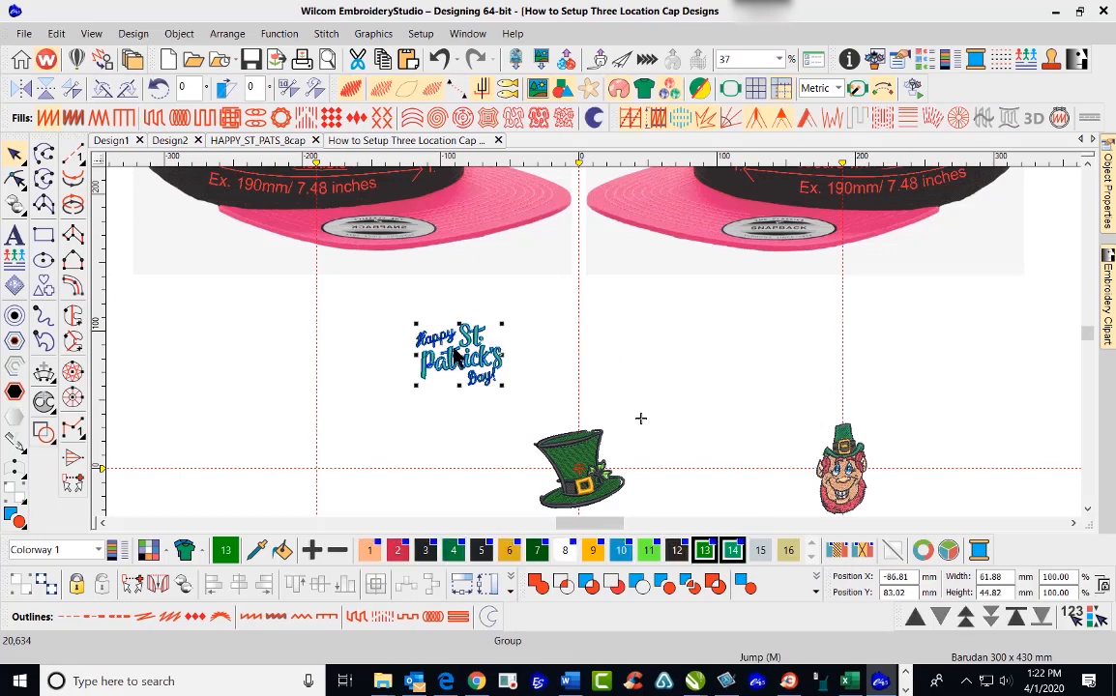
{"action": "double_click", "coordinate": [882, 593]}
{"action": "type", "text": "0.00"}
{"action": "key", "text": "Return"}
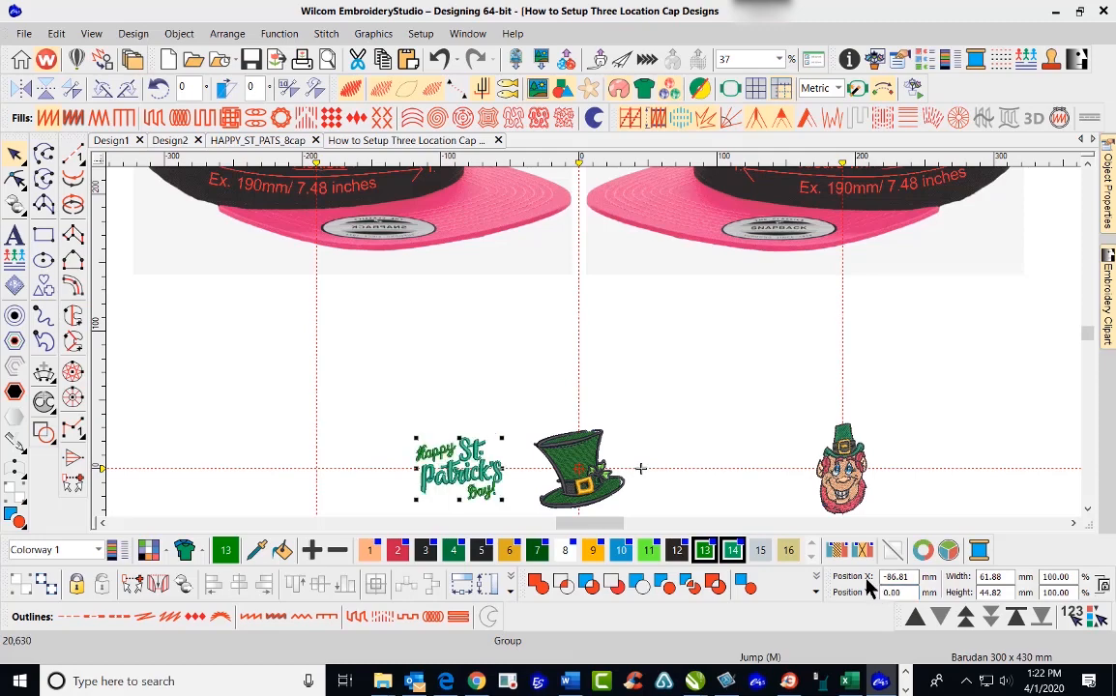
{"action": "double_click", "coordinate": [863, 576]}
{"action": "type", "text": "-190"}
{"action": "key", "text": "Return"}
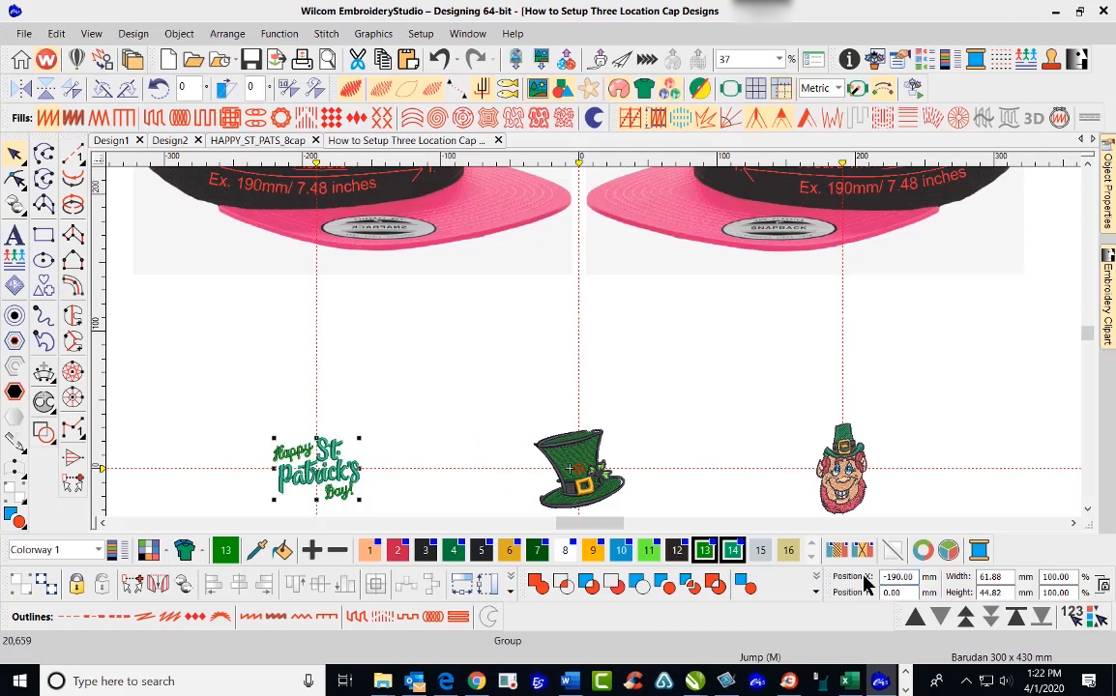
Step: Export the layout to the Documents folder as a Tajima (*.DST) machine file named "How to Setup Three Location Cap Designs.DST"
{"action": "left_click", "coordinate": [1087, 510]}
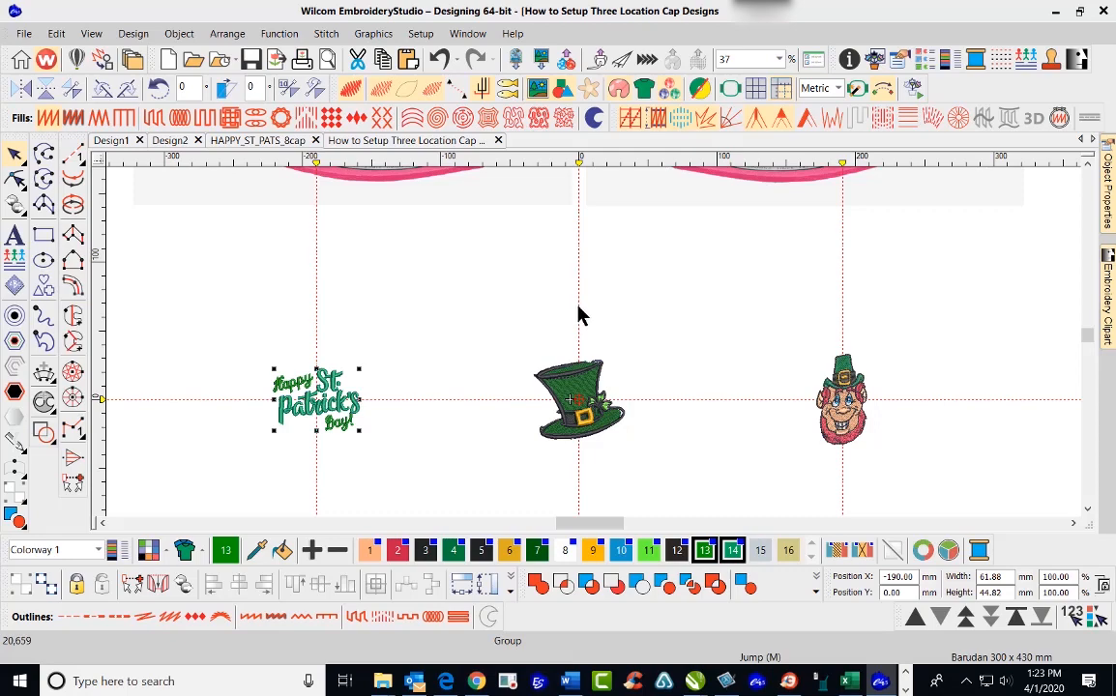
{"action": "left_click", "coordinate": [276, 63]}
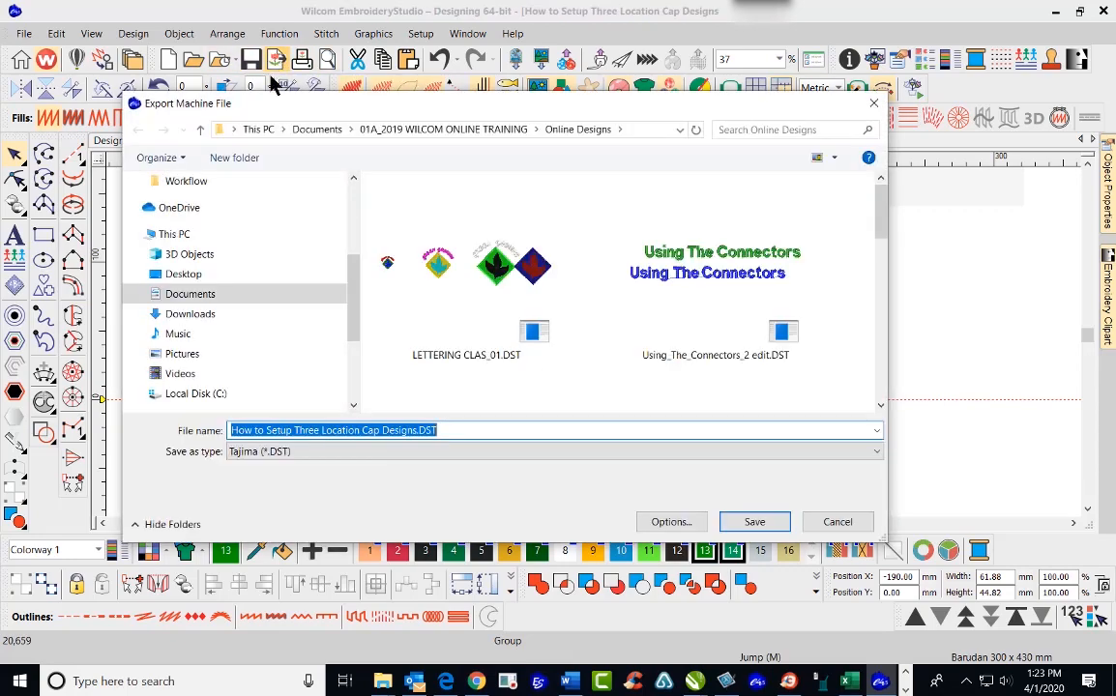
{"action": "left_click_drag", "start_coordinate": [358, 300], "coordinate": [358, 280]}
{"action": "scroll", "coordinate": [290, 285], "scroll_direction": "up", "scroll_amount": 4}
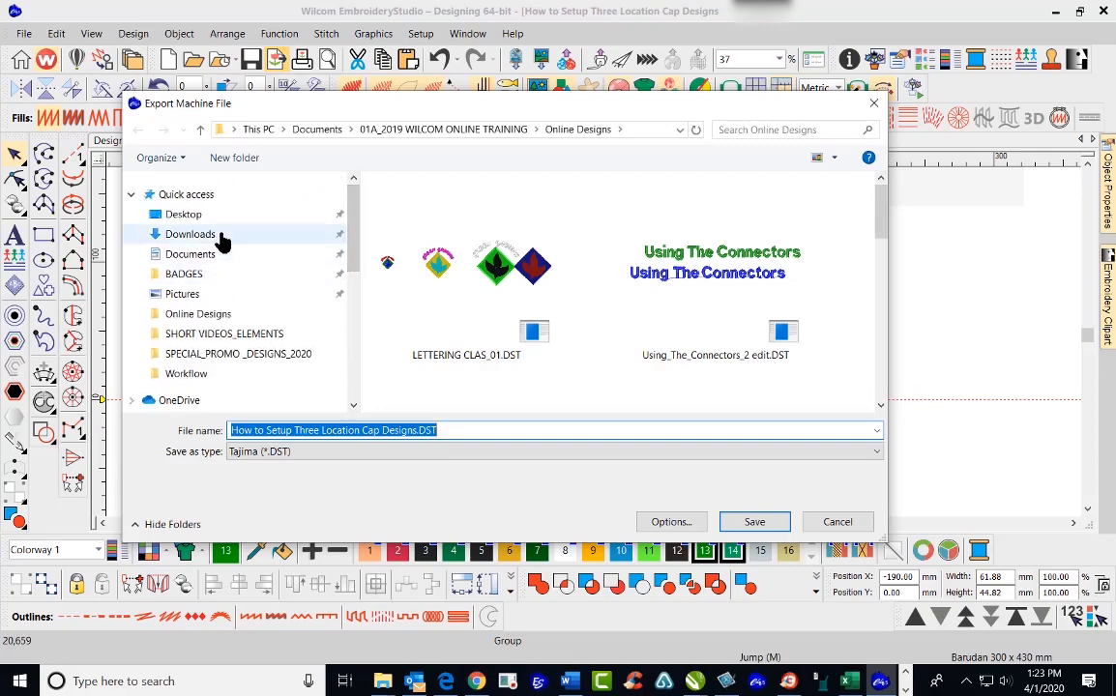
{"action": "left_click", "coordinate": [221, 256]}
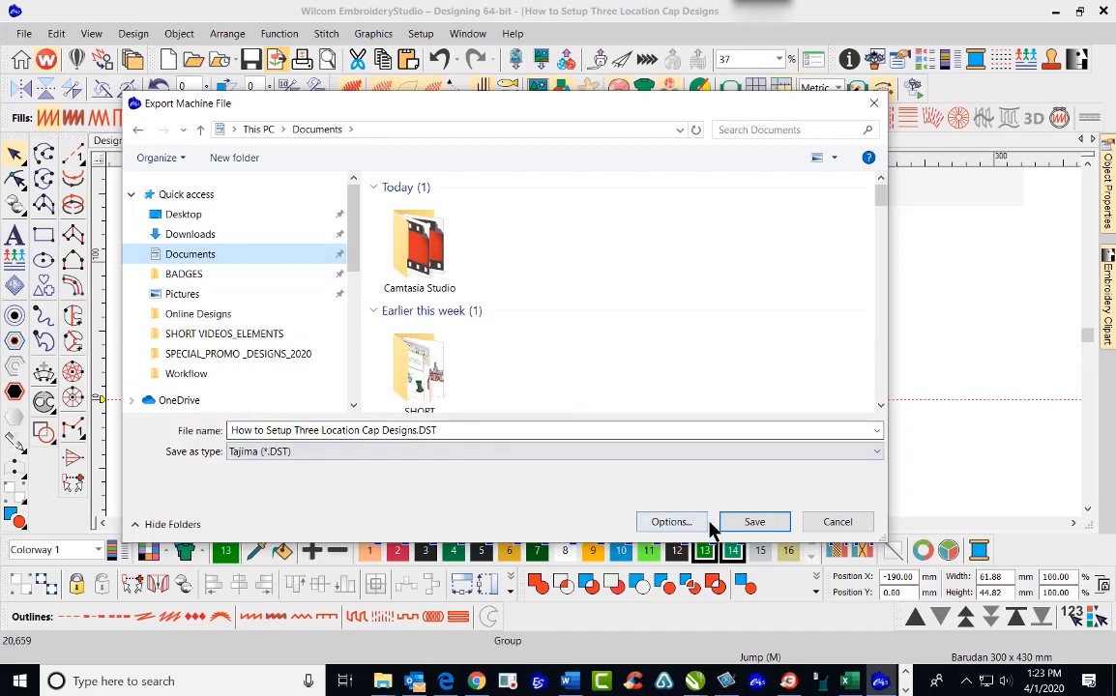
{"action": "left_click", "coordinate": [877, 452]}
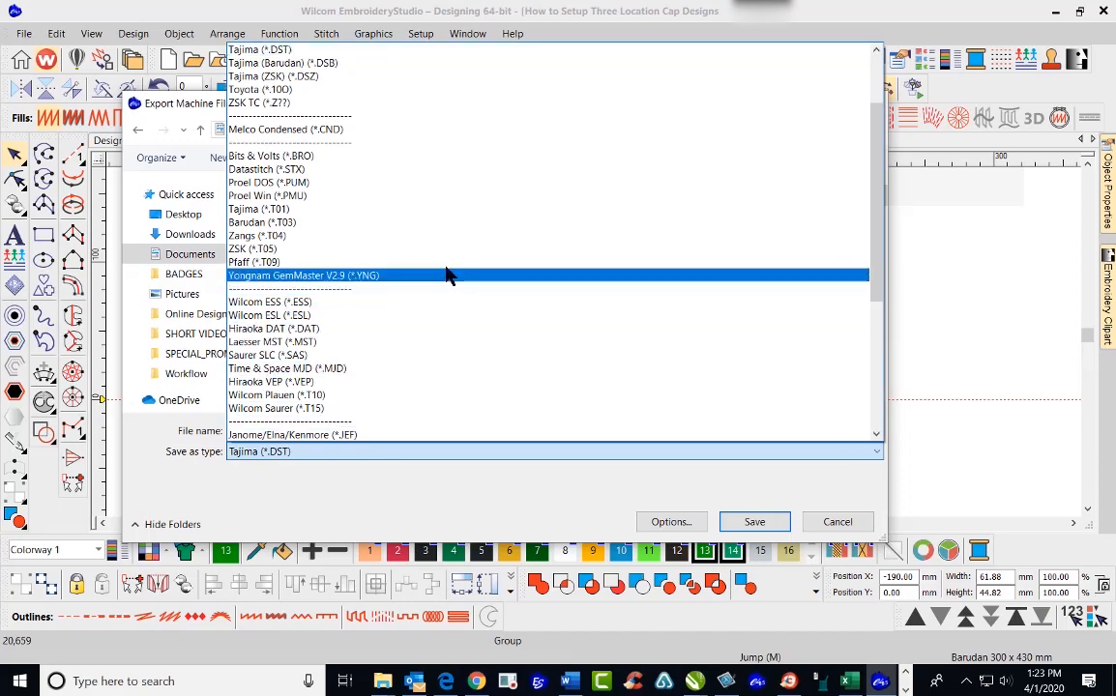
{"action": "scroll", "coordinate": [483, 261], "scroll_direction": "up", "scroll_amount": 1}
{"action": "scroll", "coordinate": [483, 261], "scroll_direction": "up", "scroll_amount": 2}
{"action": "left_click", "coordinate": [326, 143]}
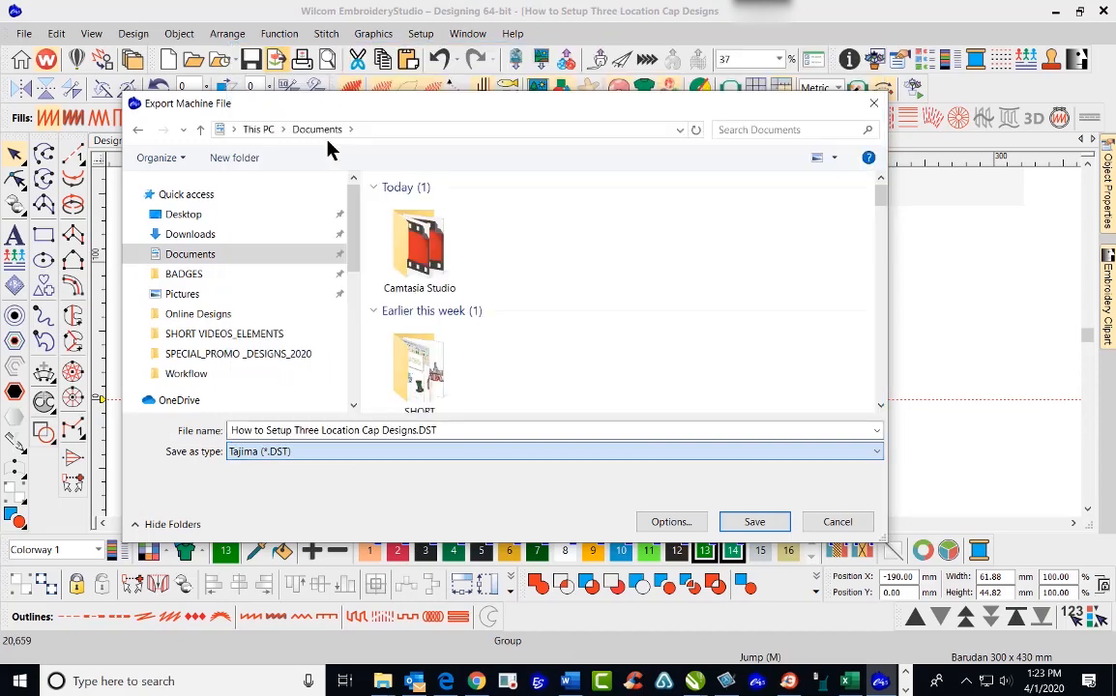
{"action": "left_click", "coordinate": [753, 523]}
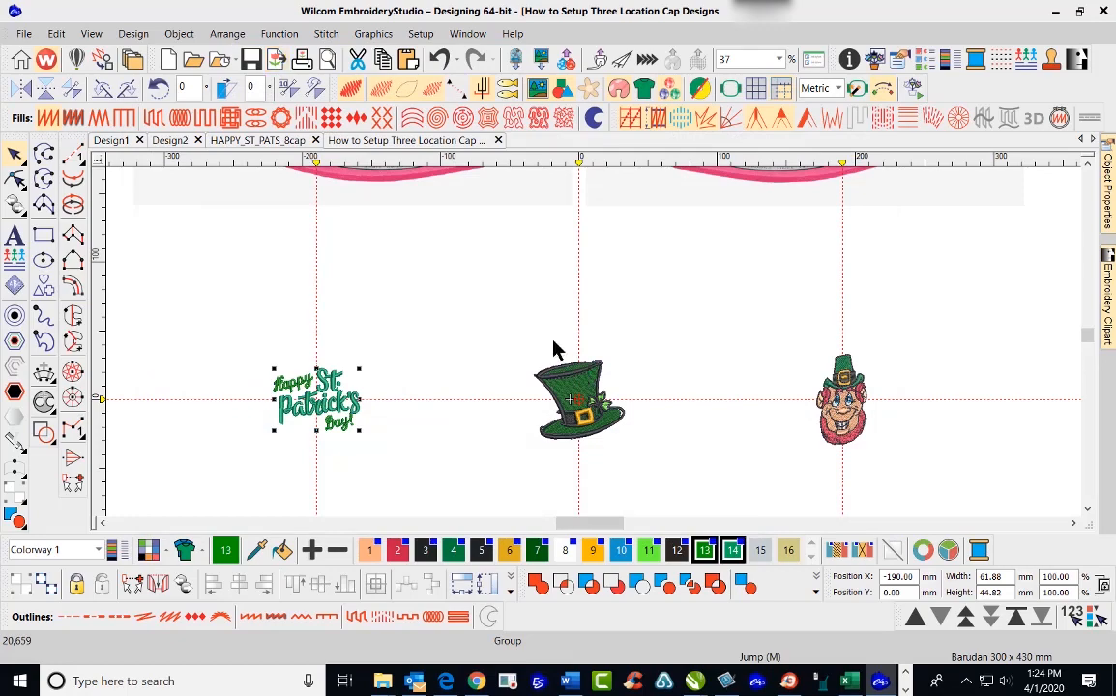
{"action": "left_click", "coordinate": [579, 314]}
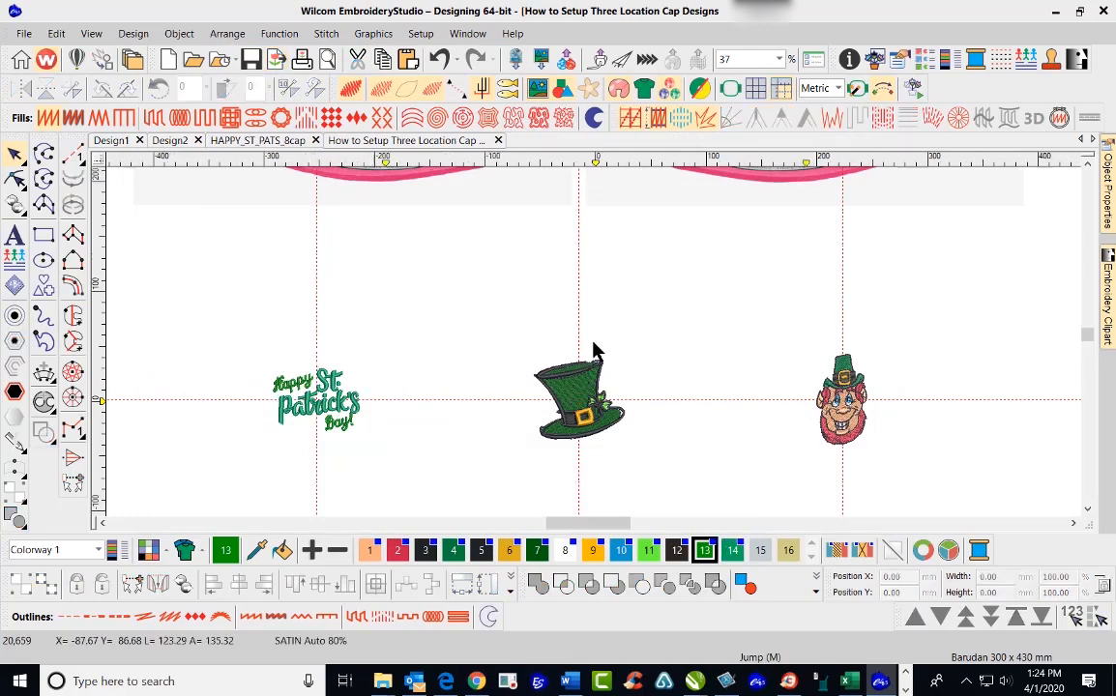
{"action": "scroll", "coordinate": [598, 356], "scroll_direction": "down", "scroll_amount": 2}
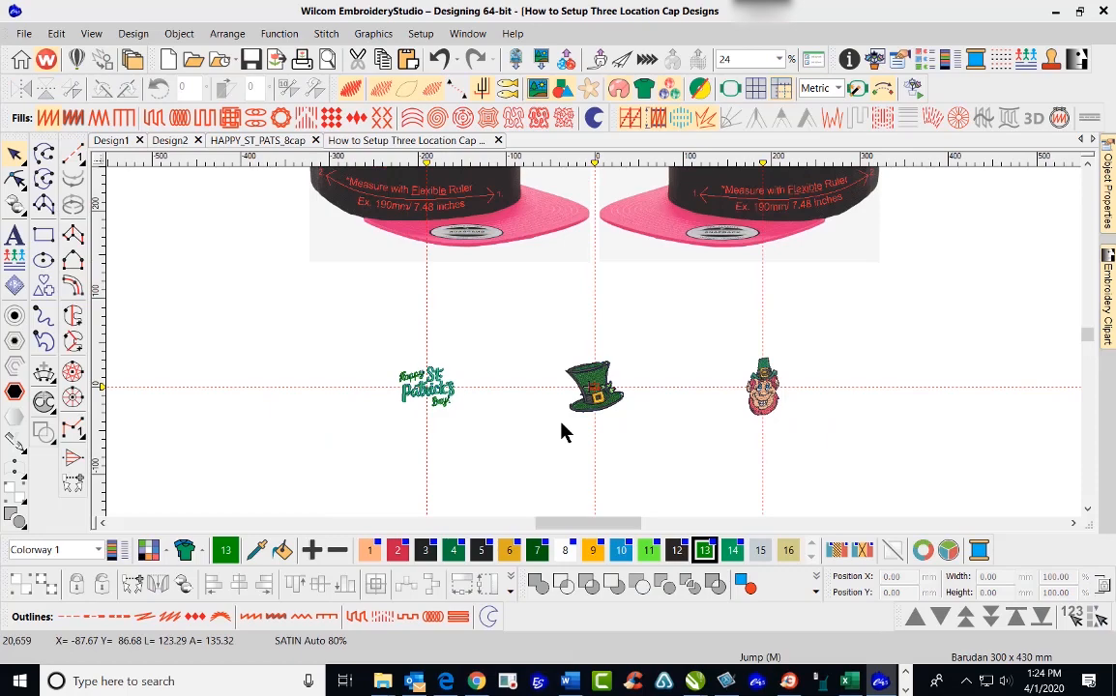